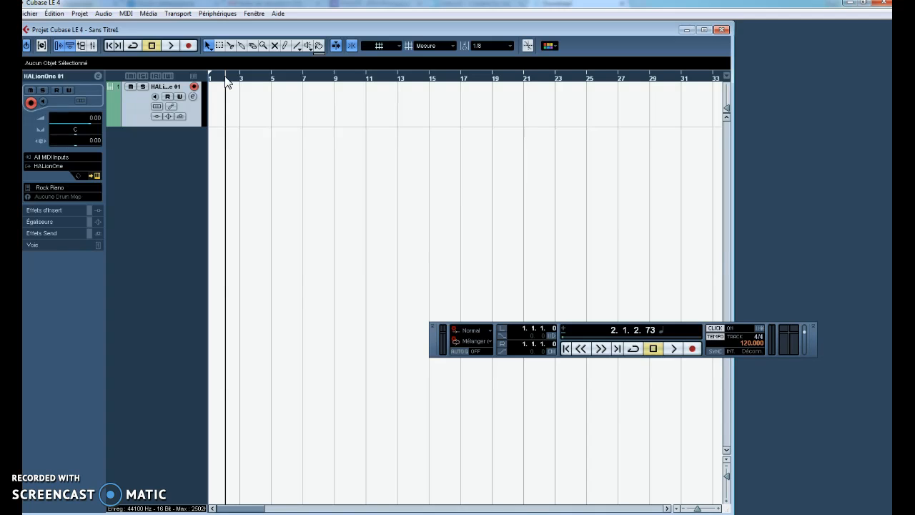
Maximize the project window, enlarge the timeline scale, and return the playhead to the start of the project
click(226, 98)
click(226, 98)
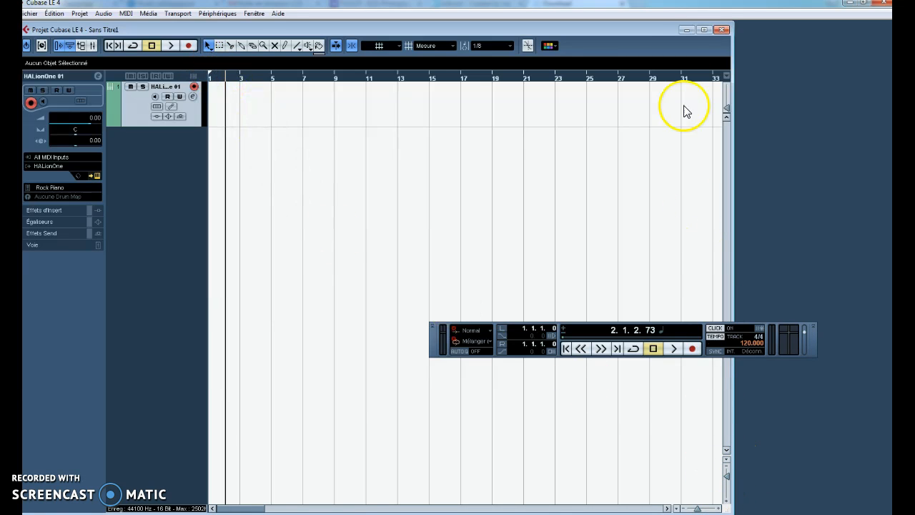
click(705, 29)
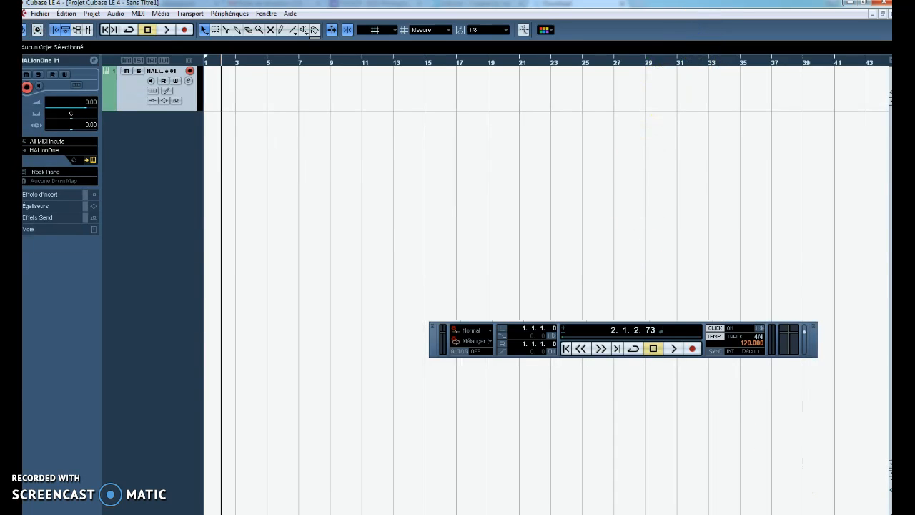
key(h)
key(h)
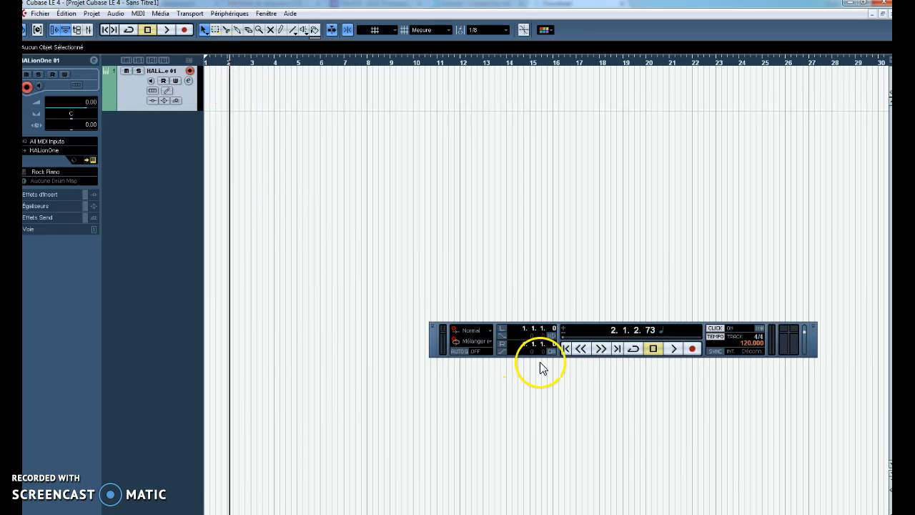
click(567, 349)
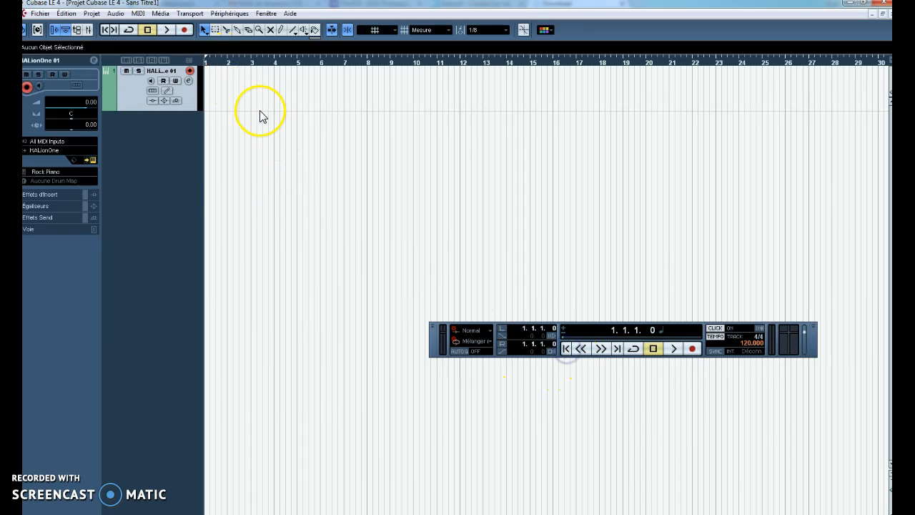
Set the locators around bar 1 and create an empty one-bar MIDI part there on the HALionOne 01 track
click(207, 60)
drag(224, 61, 223, 73)
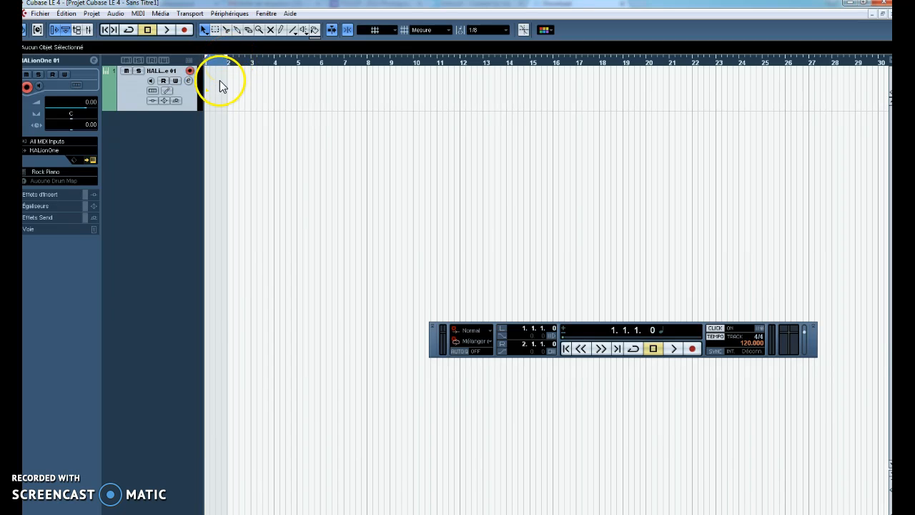
click(173, 82)
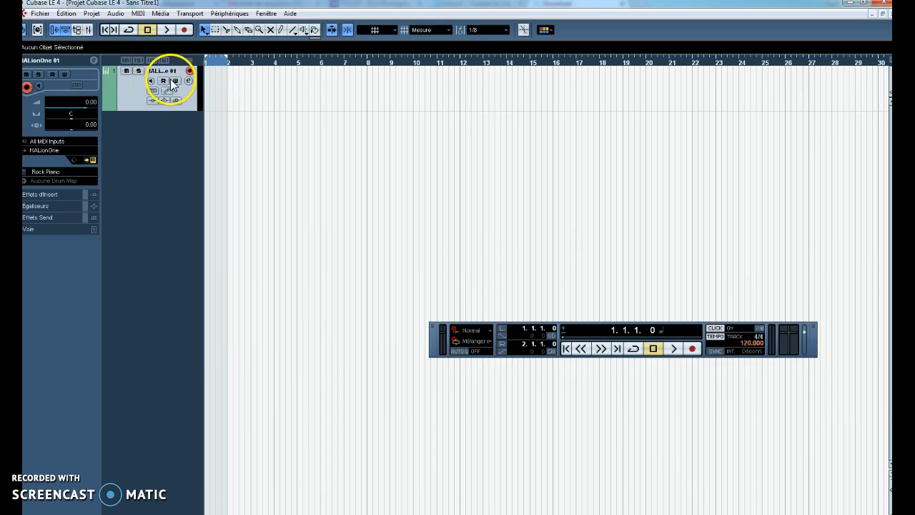
double_click(216, 88)
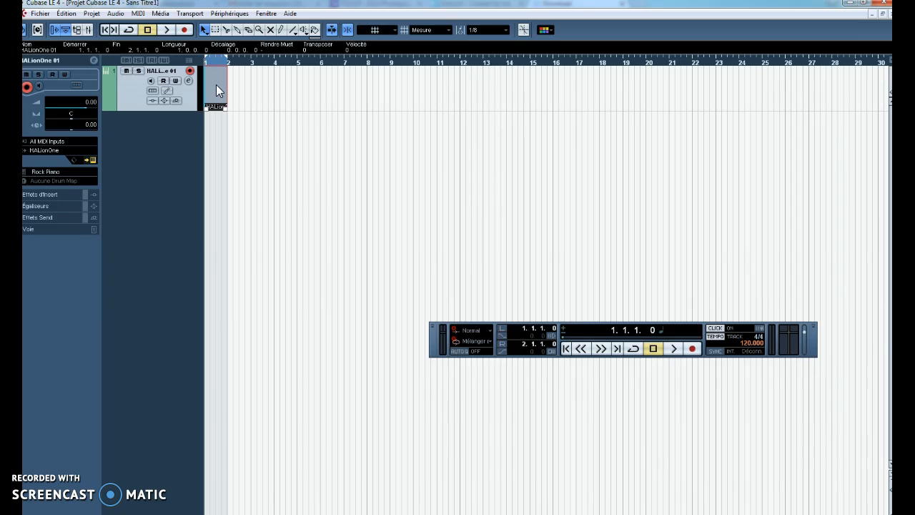
Open the new part in the Key Editor and sweep across the piano keyboard to audition its pitches
double_click(216, 85)
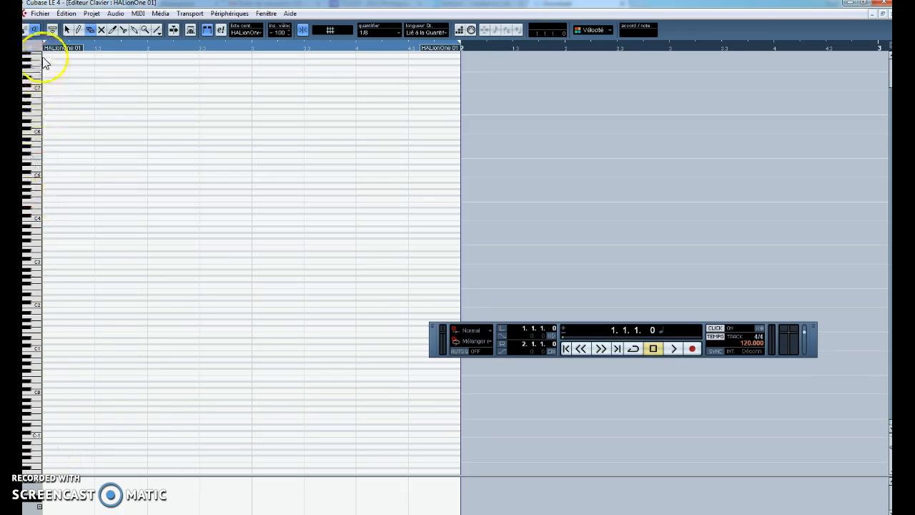
mouse_move(43, 63)
mouse_down()
mouse_move(36, 437)
mouse_move(35, 306)
mouse_move(38, 314)
mouse_up()
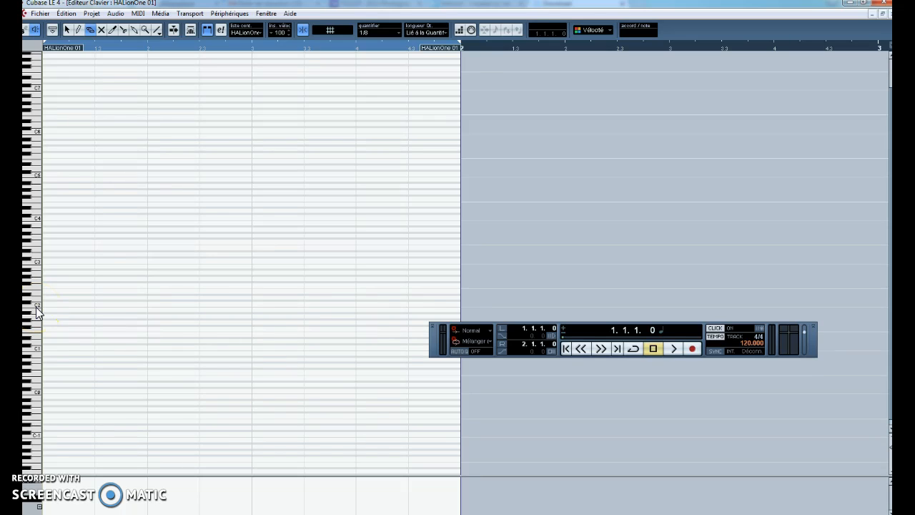
drag(35, 263, 34, 464)
mouse_move(32, 409)
mouse_down()
mouse_move(34, 279)
mouse_move(34, 433)
mouse_move(26, 245)
mouse_move(41, 250)
mouse_move(45, 93)
mouse_move(53, 246)
mouse_move(37, 264)
mouse_move(102, 268)
mouse_move(114, 204)
mouse_up()
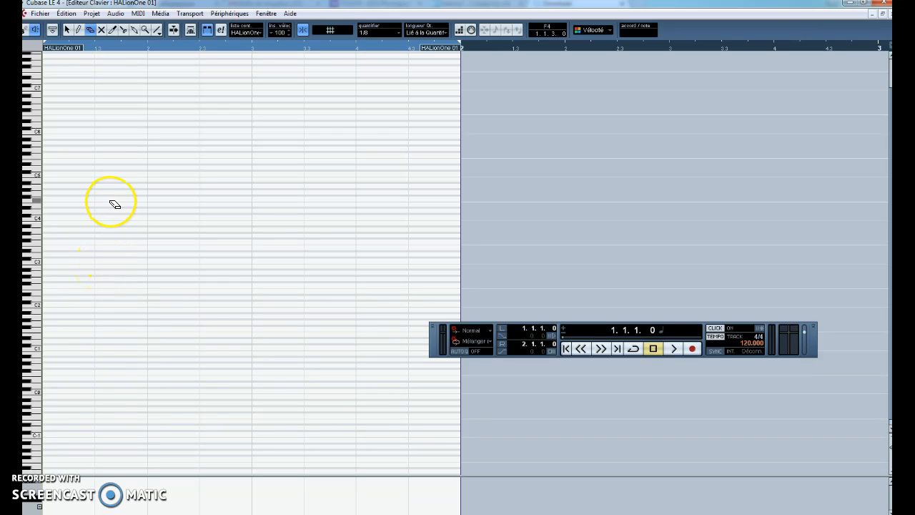
Set the quantize value to 1/4 and draw four consecutive quarter notes on C3 to fill the bar
click(398, 32)
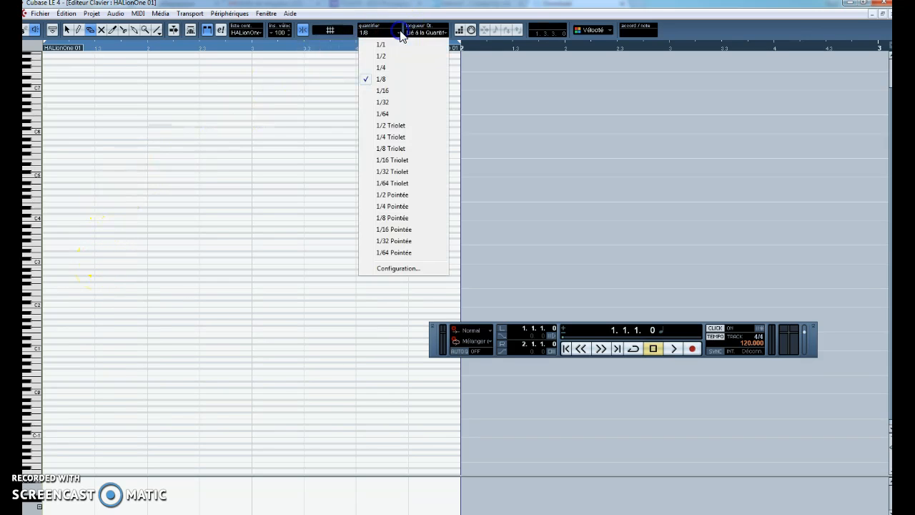
click(386, 68)
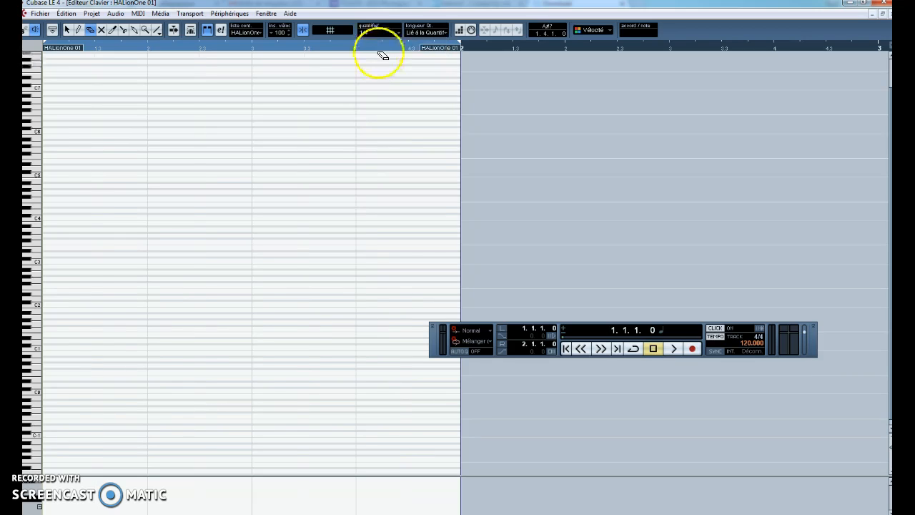
click(398, 33)
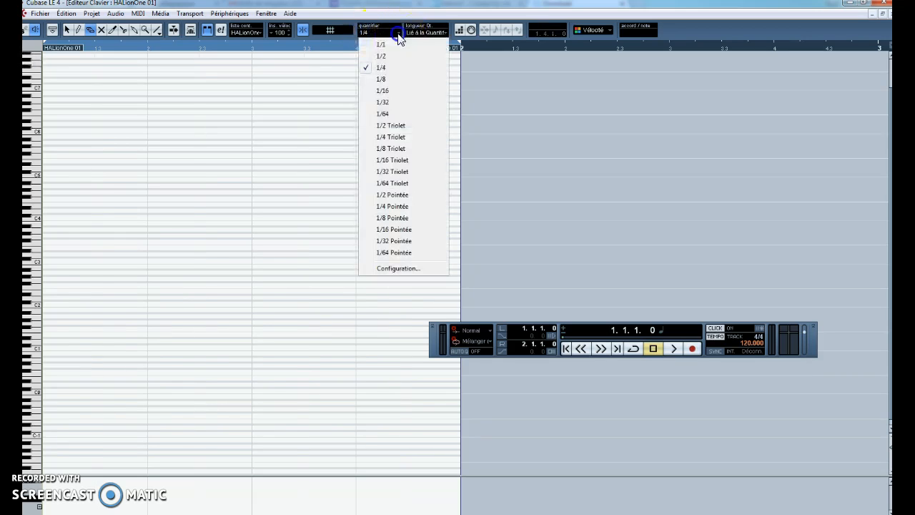
click(383, 67)
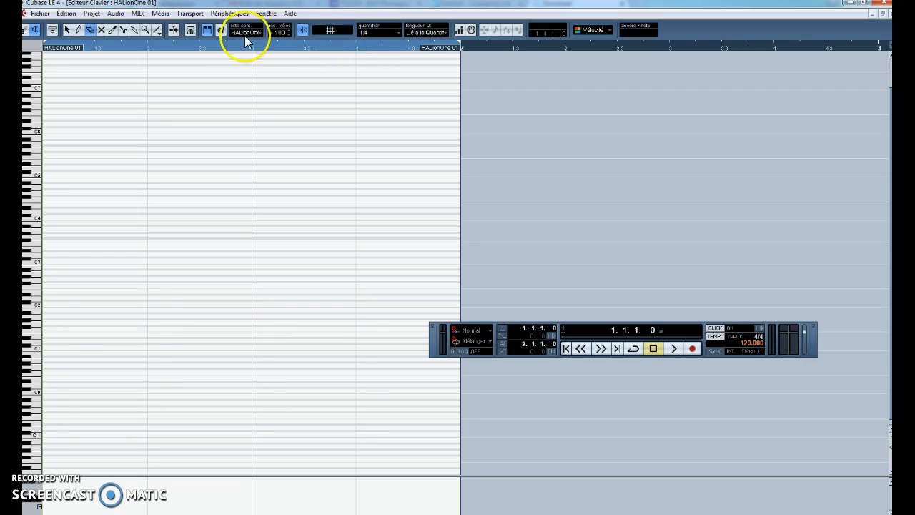
click(77, 30)
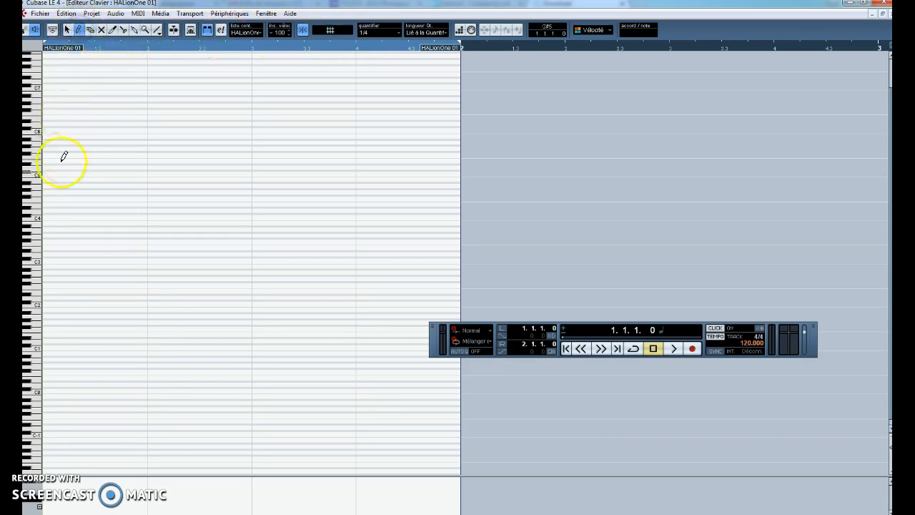
click(48, 260)
click(179, 262)
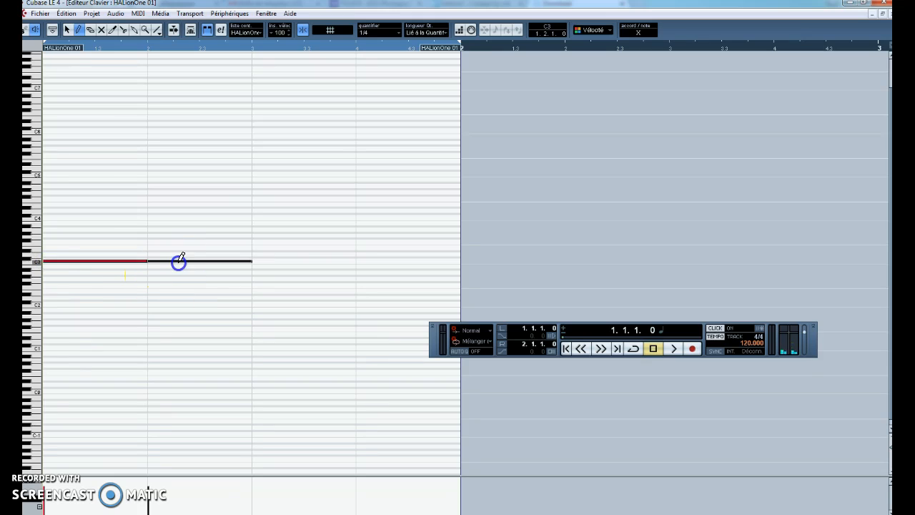
click(264, 260)
click(386, 262)
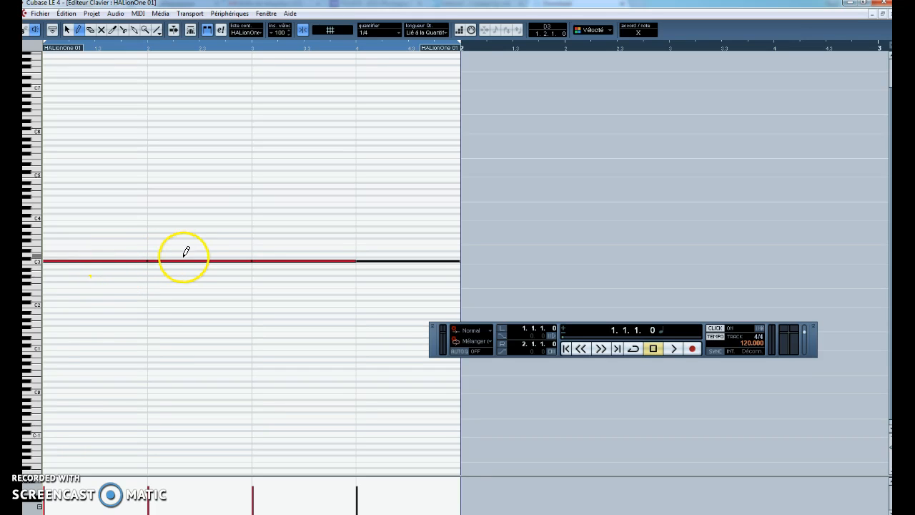
Play back the four C3 notes, stop playback, and return the playhead to the start
key(space)
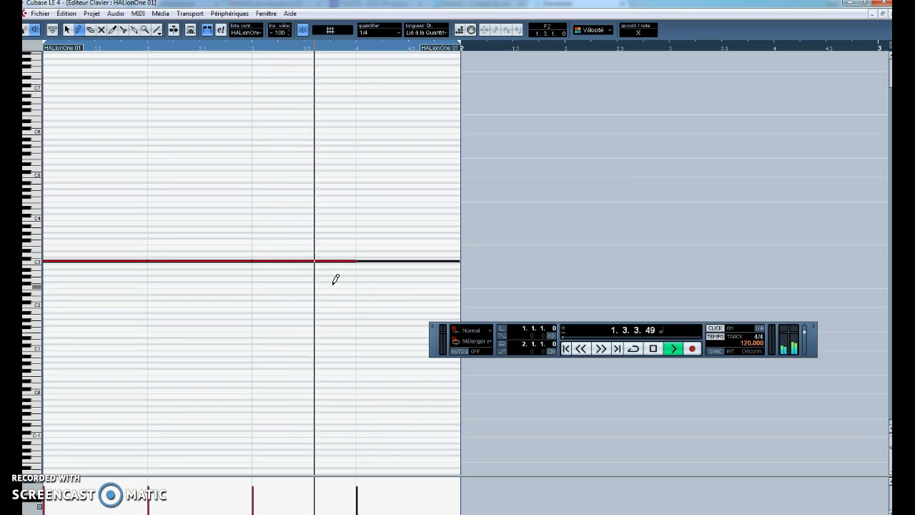
click(654, 348)
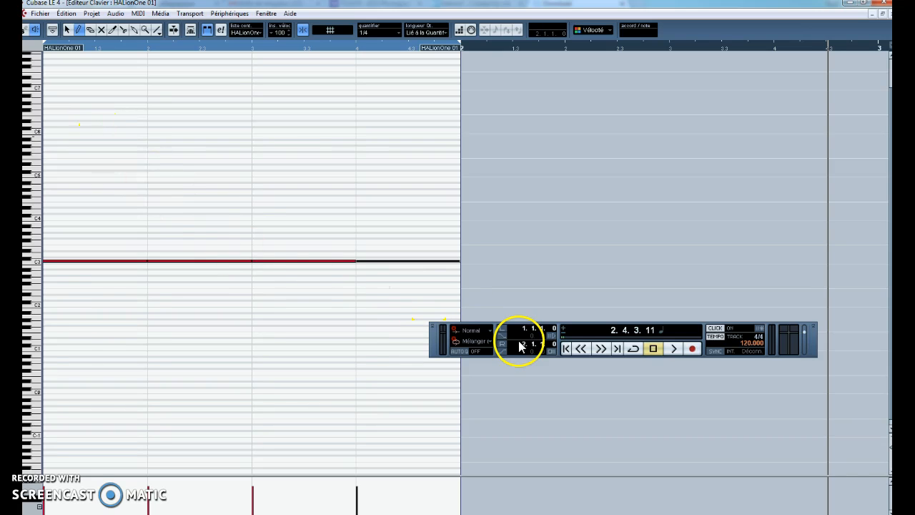
click(565, 349)
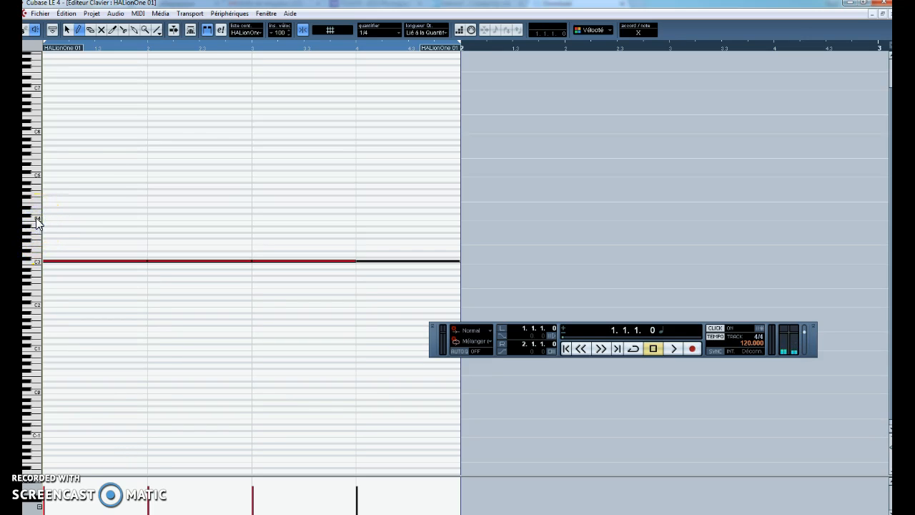
Fill the bar with eight consecutive notes on C4 at 1/8 quantize, and play back the result
click(399, 32)
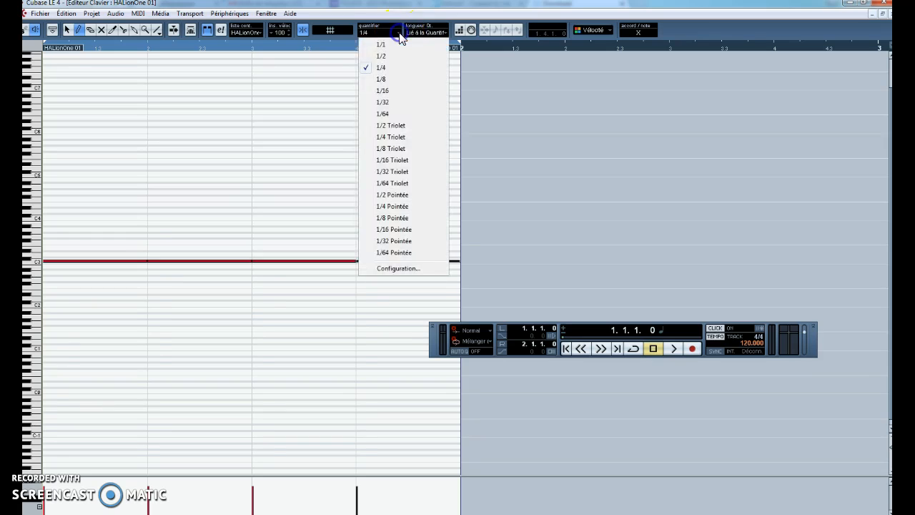
click(389, 79)
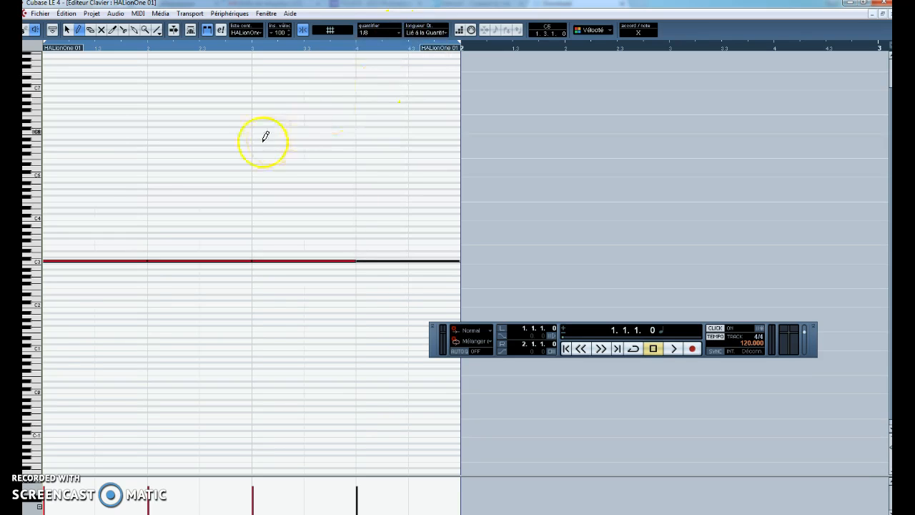
click(55, 216)
click(108, 216)
click(158, 218)
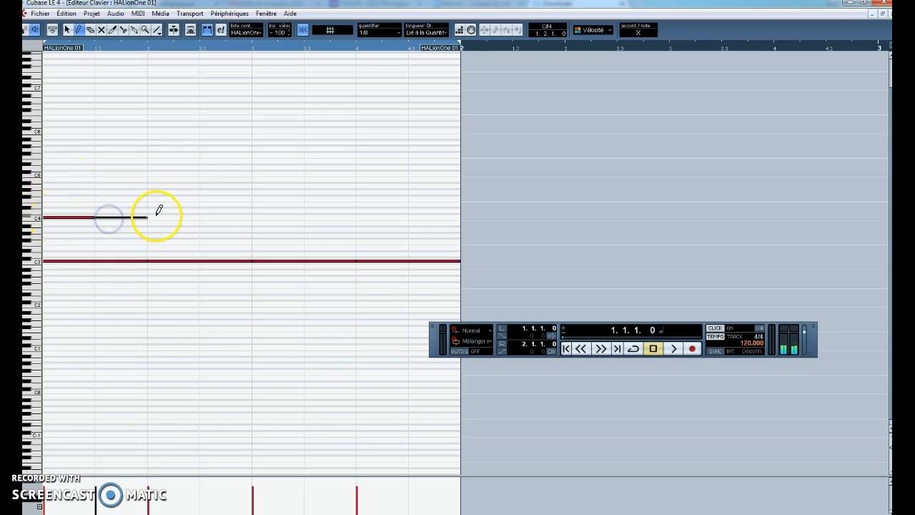
click(211, 215)
click(210, 215)
click(265, 215)
click(315, 216)
click(367, 216)
click(420, 217)
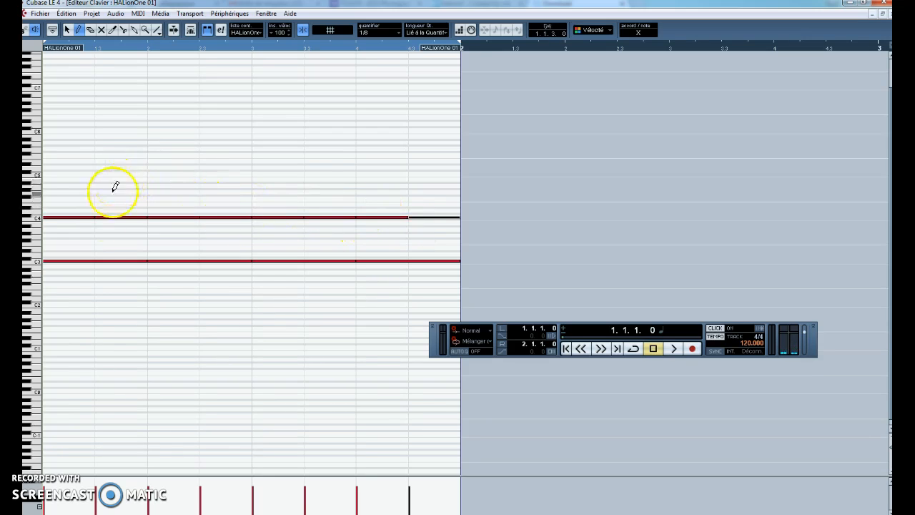
click(676, 350)
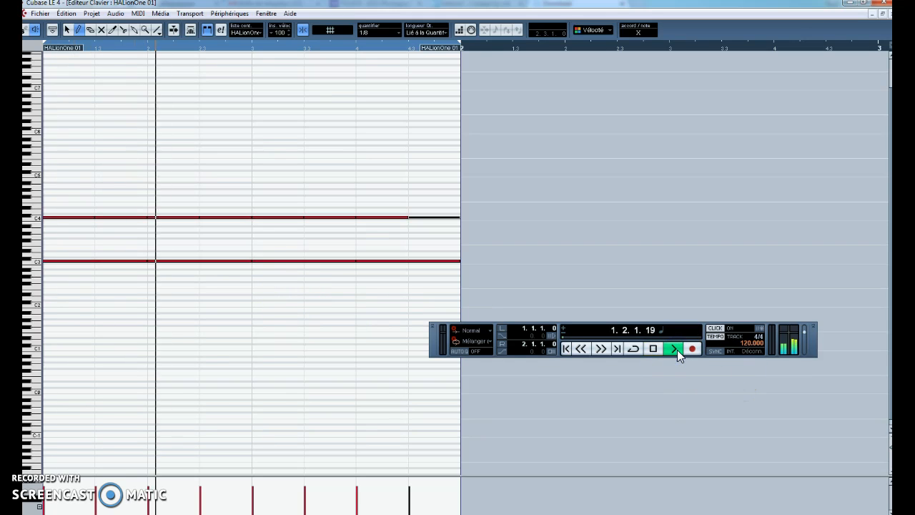
click(653, 348)
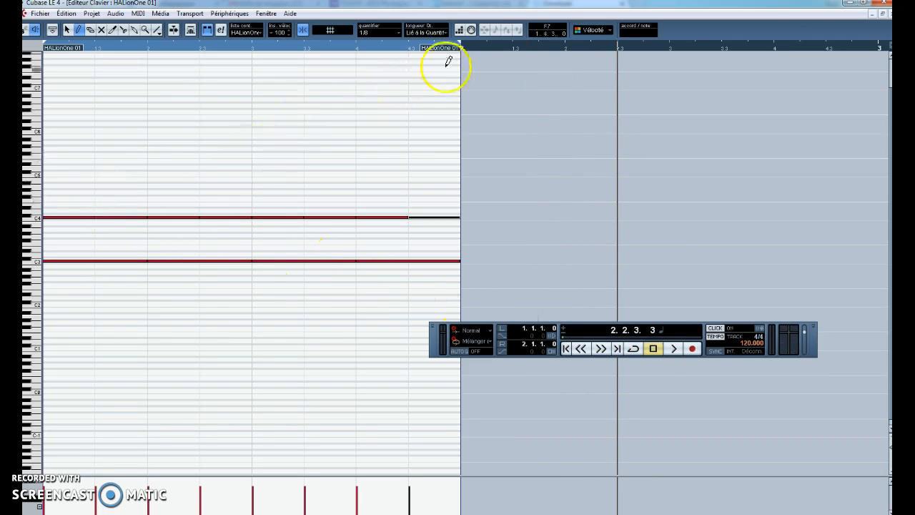
Set the quantize value to 1/1 and draw one whole note on C1 spanning the bar
click(397, 31)
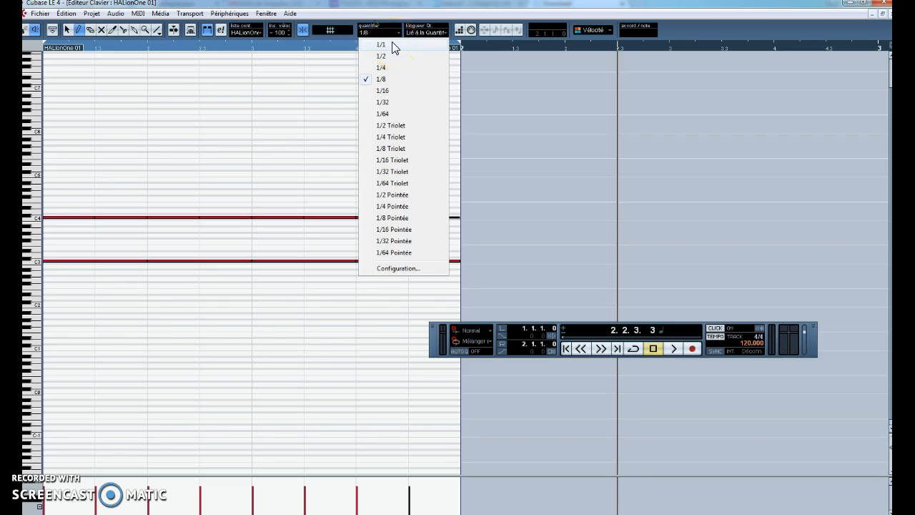
click(398, 33)
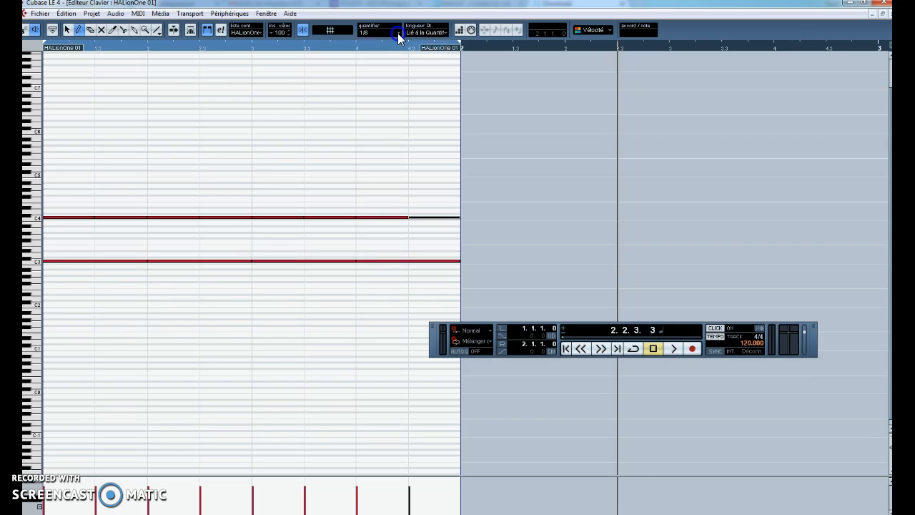
click(397, 33)
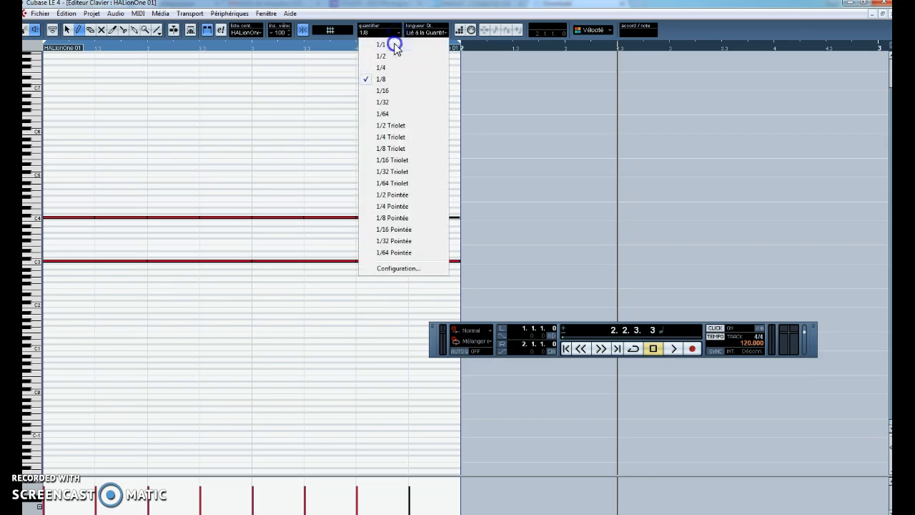
click(395, 45)
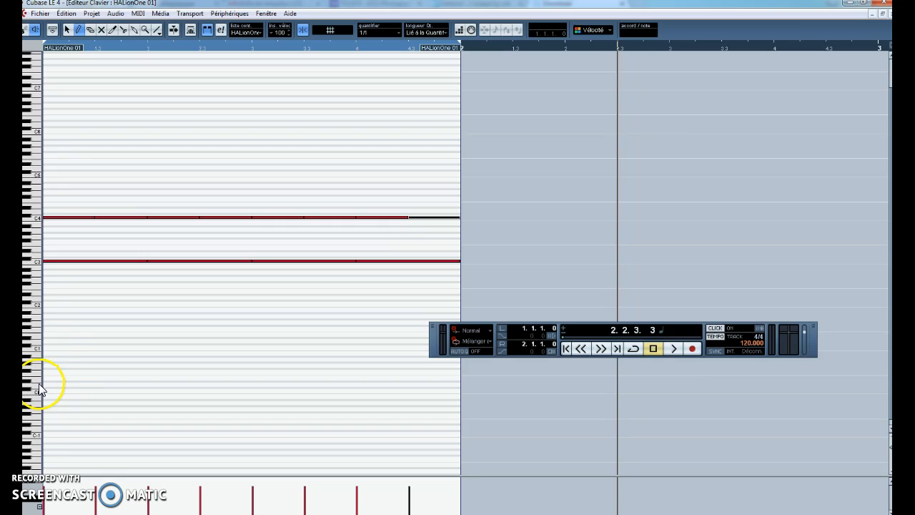
click(52, 346)
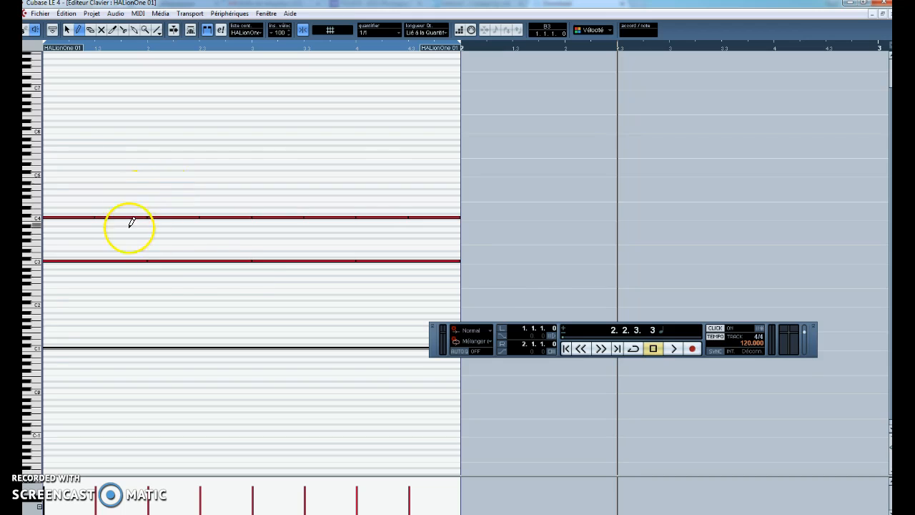
Play the part from the beginning to hear the three note lines together, and stop playback
click(673, 349)
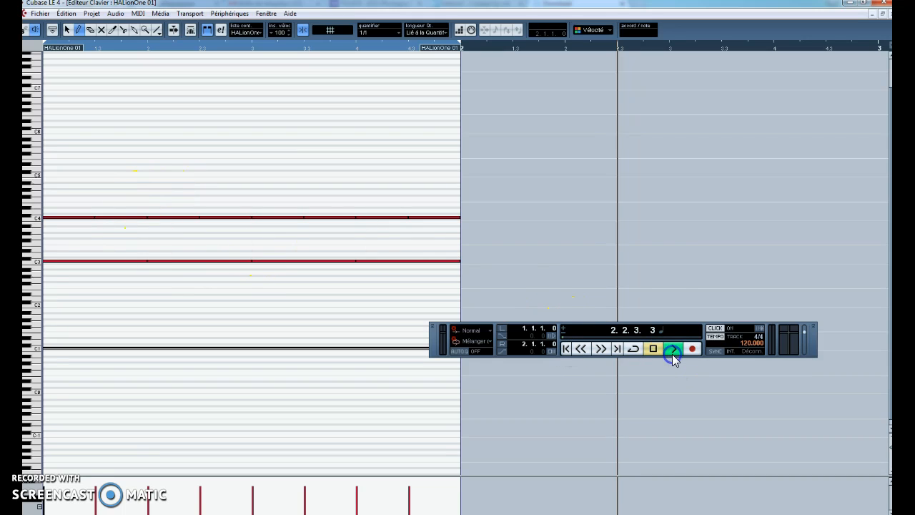
click(565, 349)
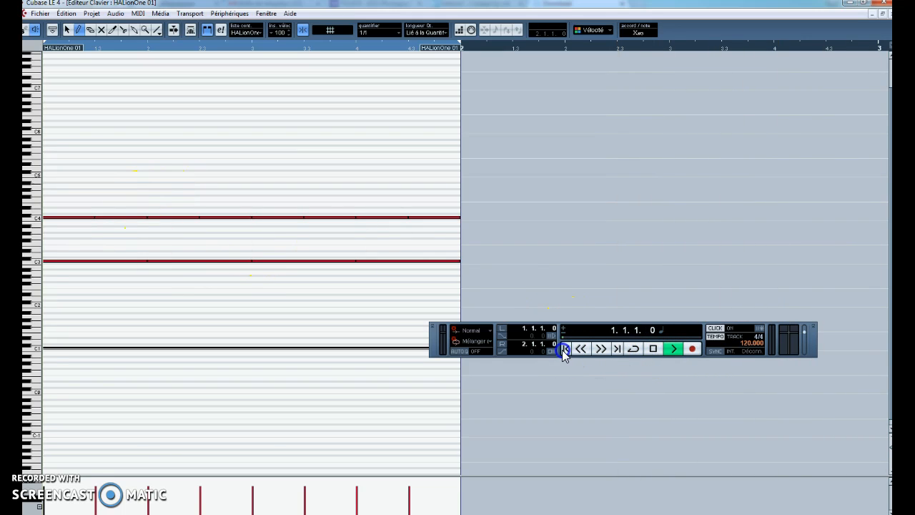
click(652, 348)
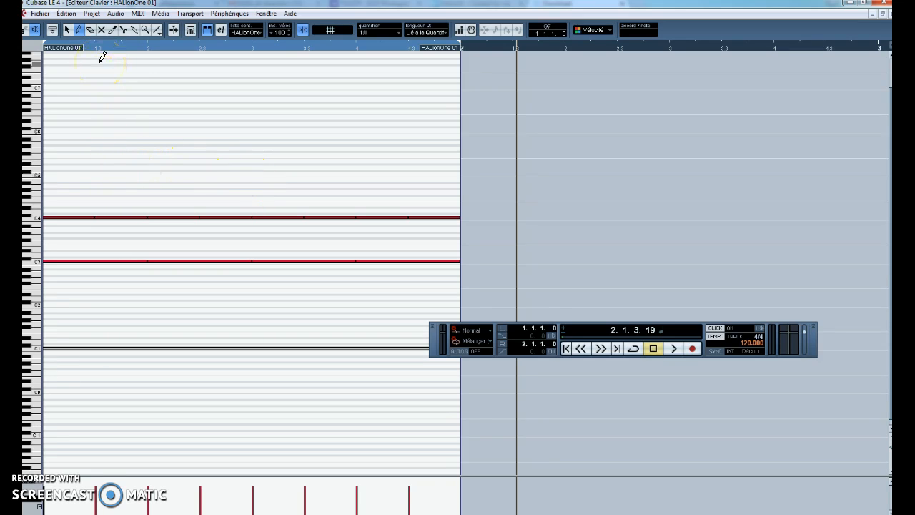
Mute the first, third, fifth and seventh eighth notes on C4 with the Mute tool
click(103, 33)
click(101, 29)
click(124, 217)
click(120, 217)
click(77, 217)
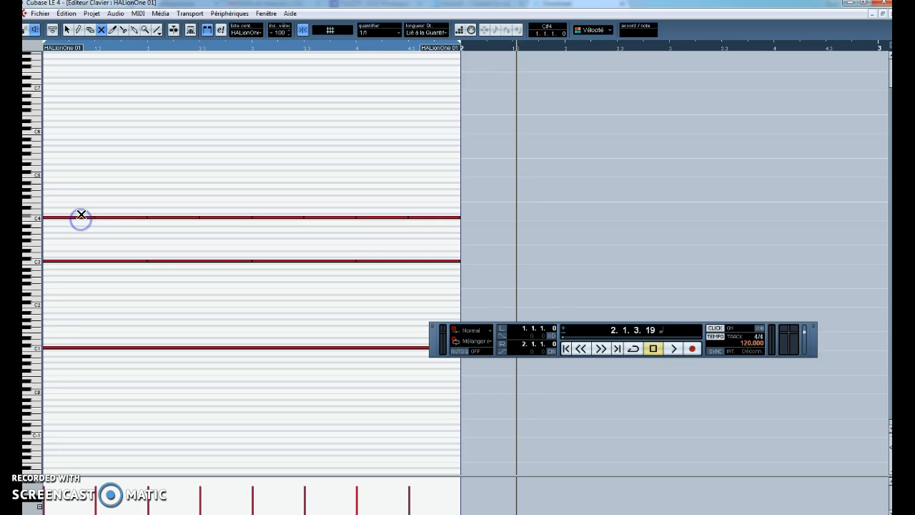
click(69, 216)
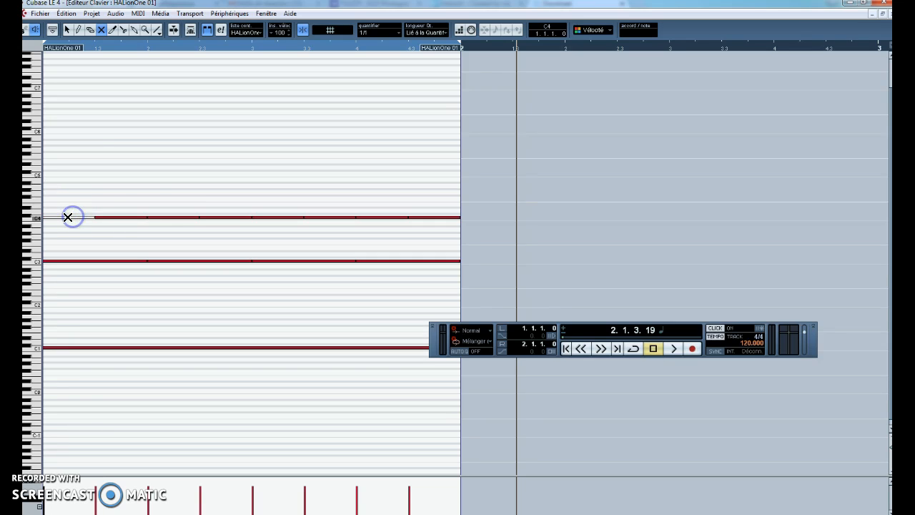
click(168, 217)
click(271, 216)
click(372, 216)
click(385, 216)
click(384, 217)
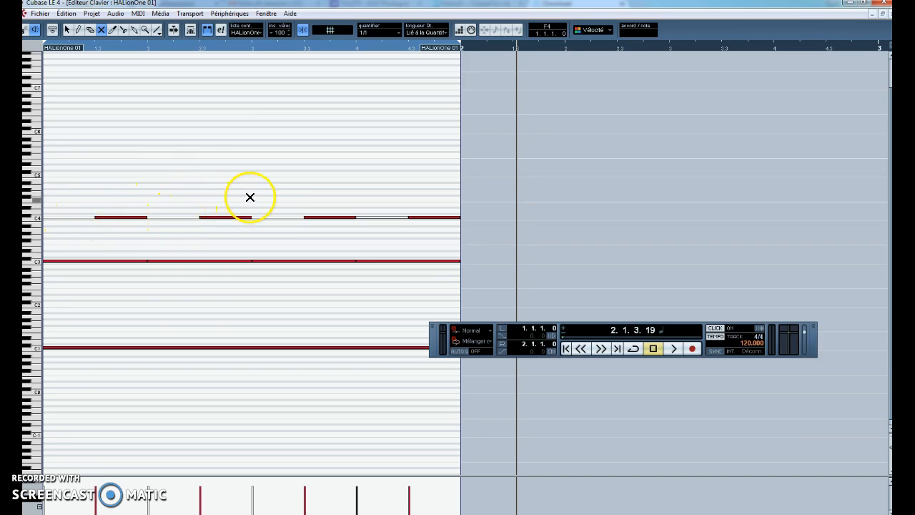
click(66, 217)
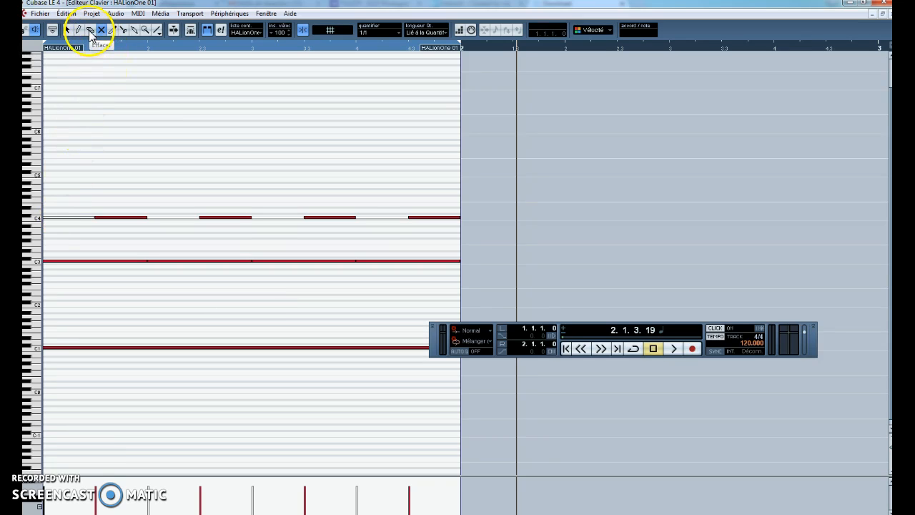
click(75, 217)
Mute the second and fourth quarter notes on C3, and play the part from the beginning to hear the rhythm
click(176, 261)
click(380, 260)
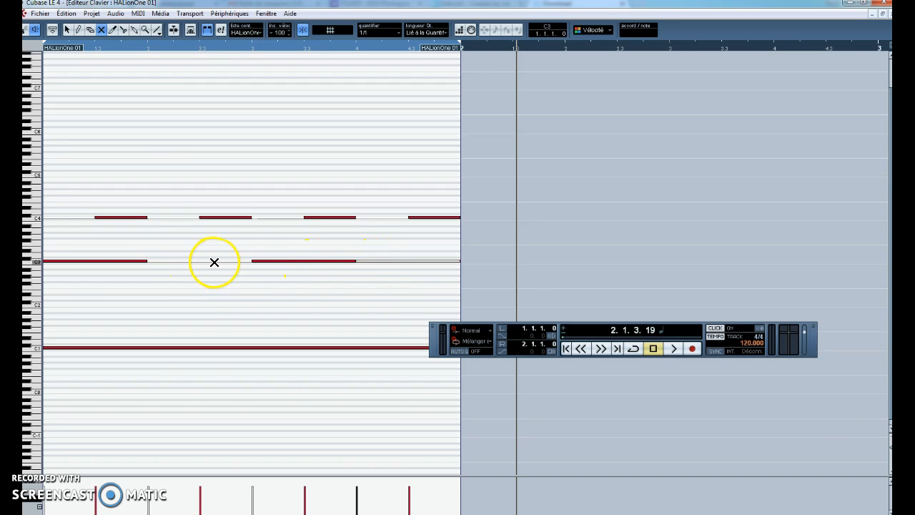
click(565, 348)
click(677, 350)
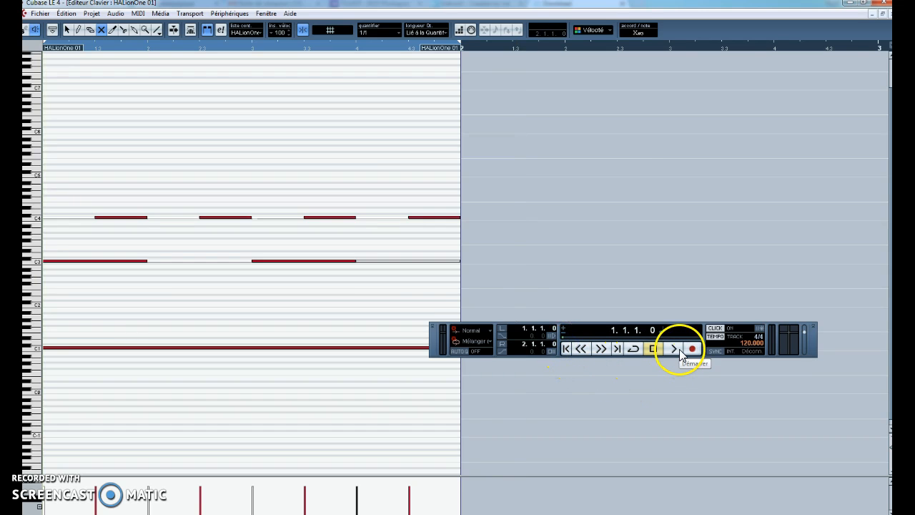
click(653, 349)
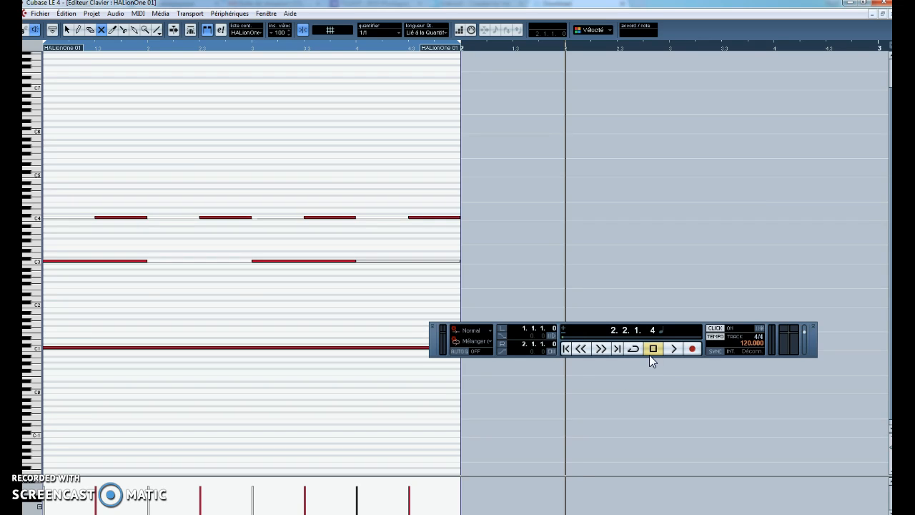
Draw a whole note on E1 spanning the bar, above the C1 whole note
click(35, 207)
click(79, 31)
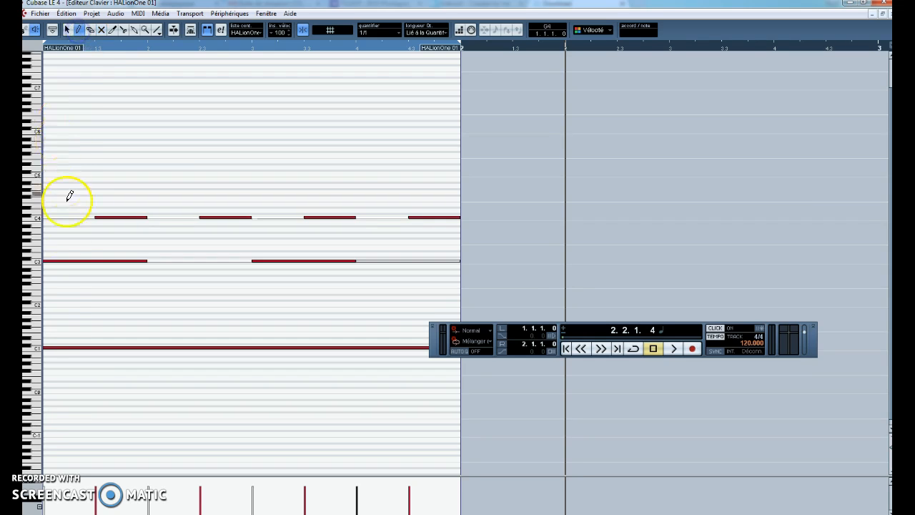
click(49, 333)
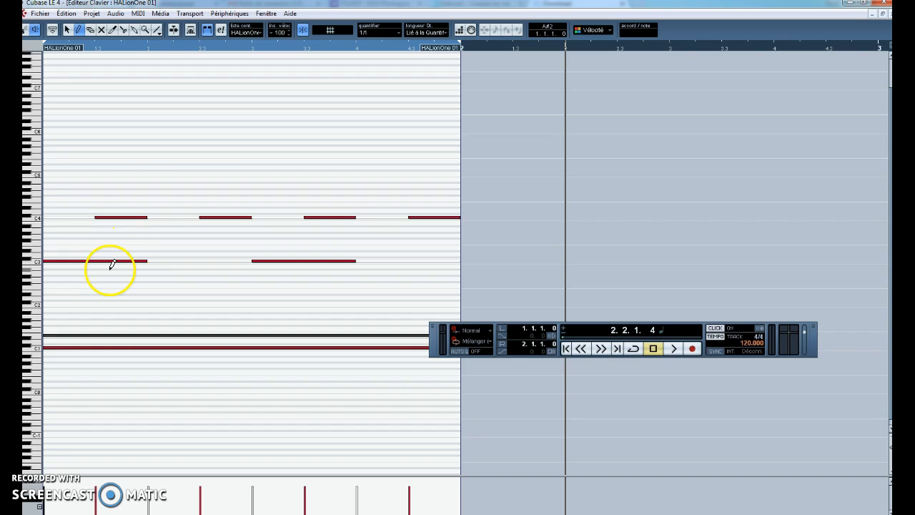
Set the quantize value to 1/4 and draw quarter notes on E3 at the first and third beats
click(394, 33)
click(392, 68)
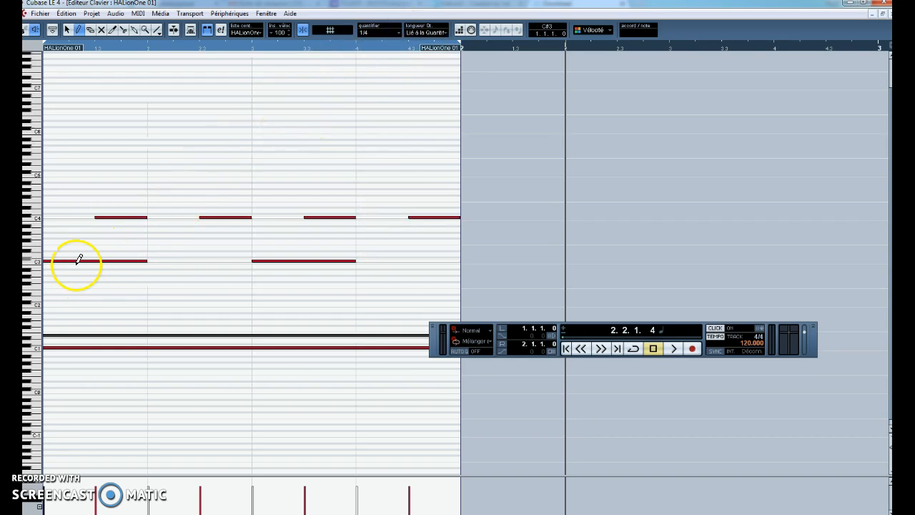
drag(59, 247, 119, 244)
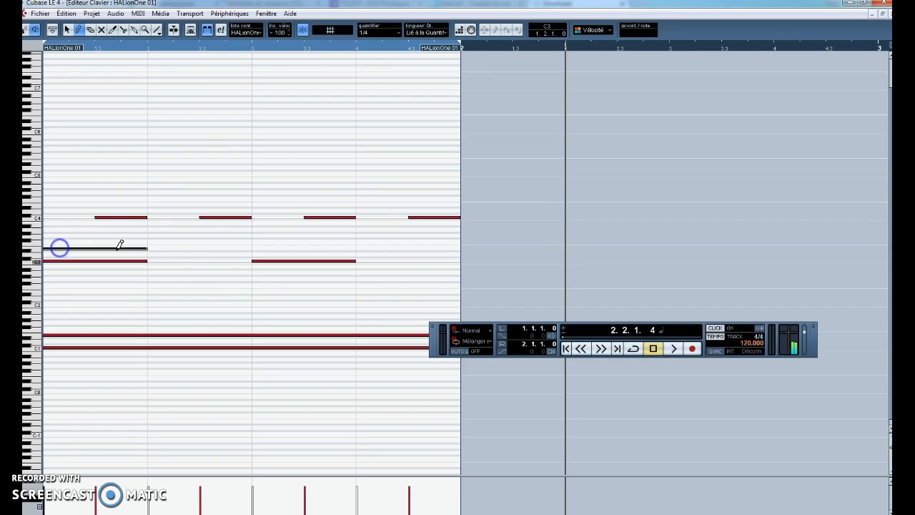
click(271, 247)
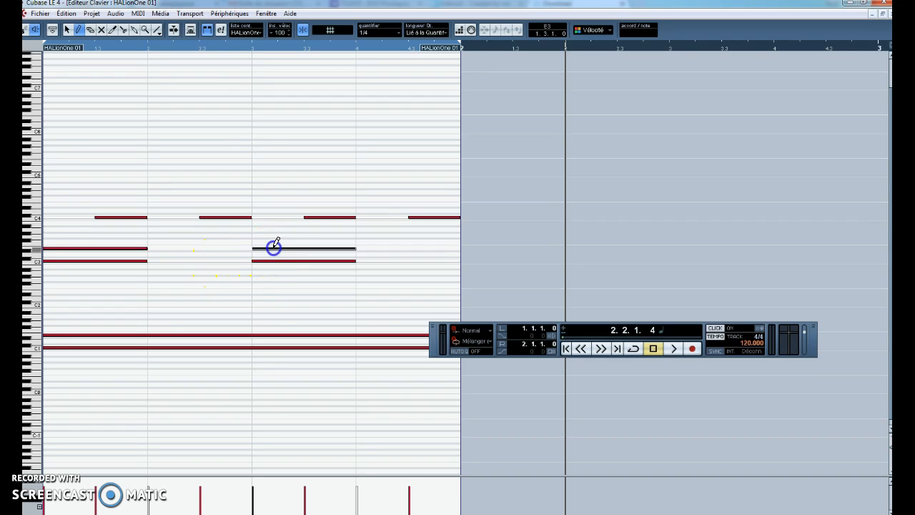
key(Down)
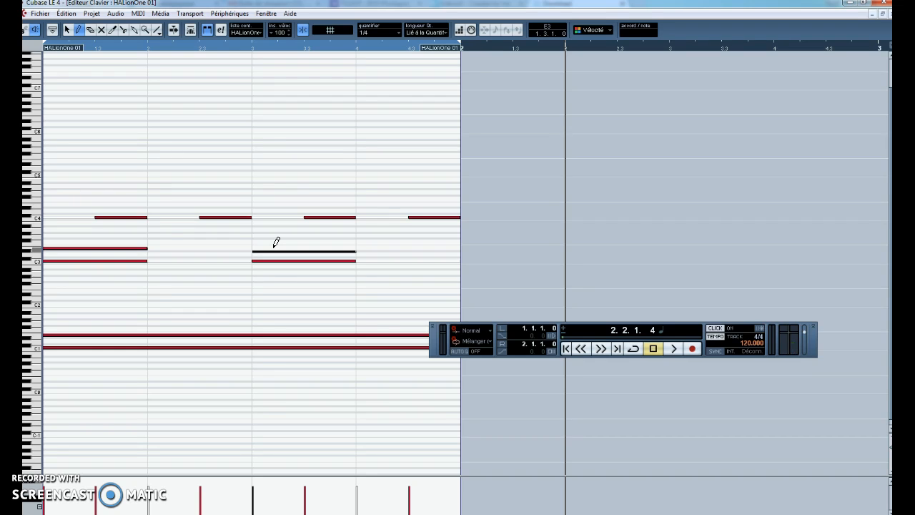
key(Up)
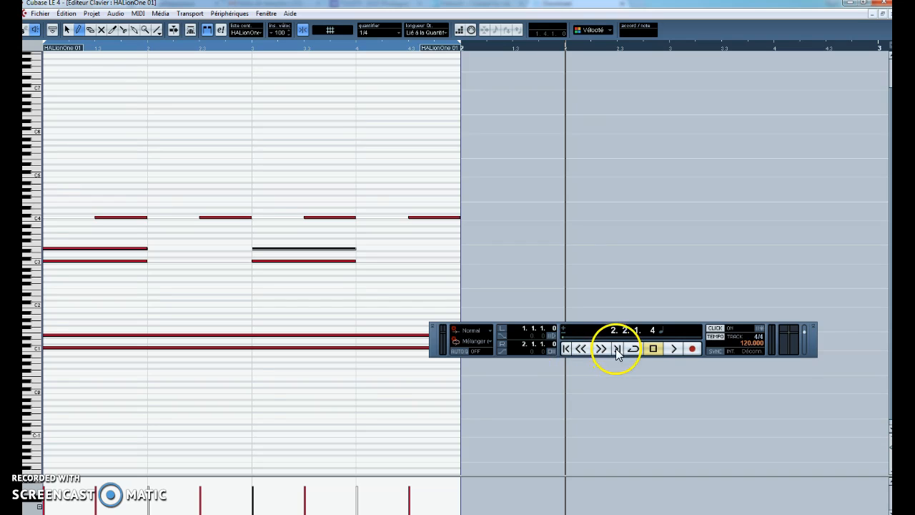
Switch to the selection tool, play the part from the start with the added E notes, and stop playback
click(66, 32)
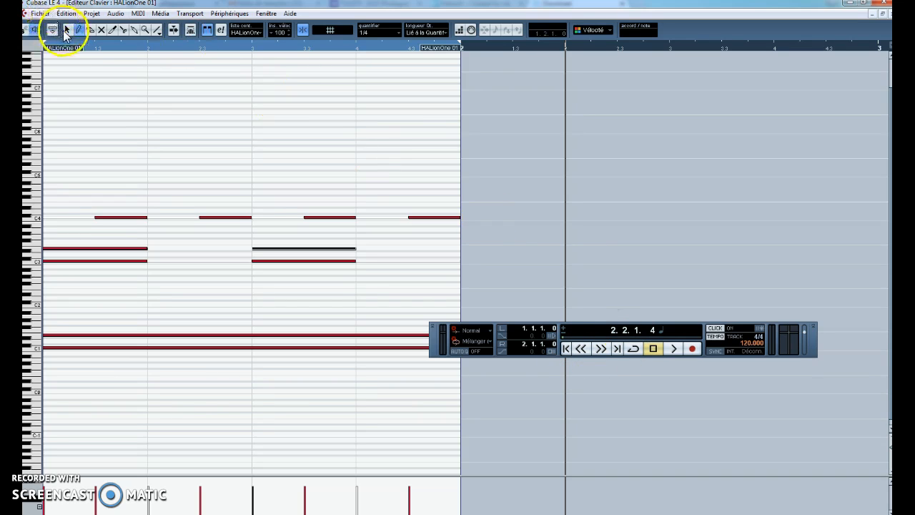
click(566, 348)
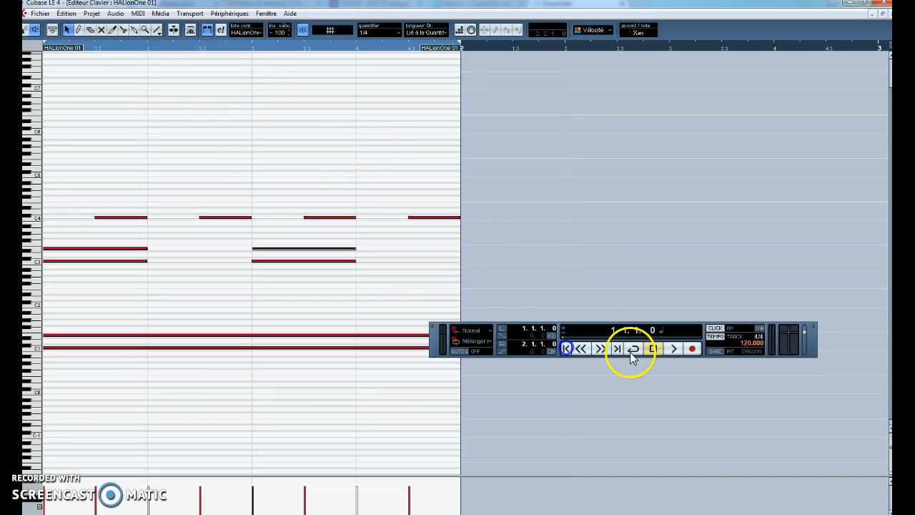
click(677, 348)
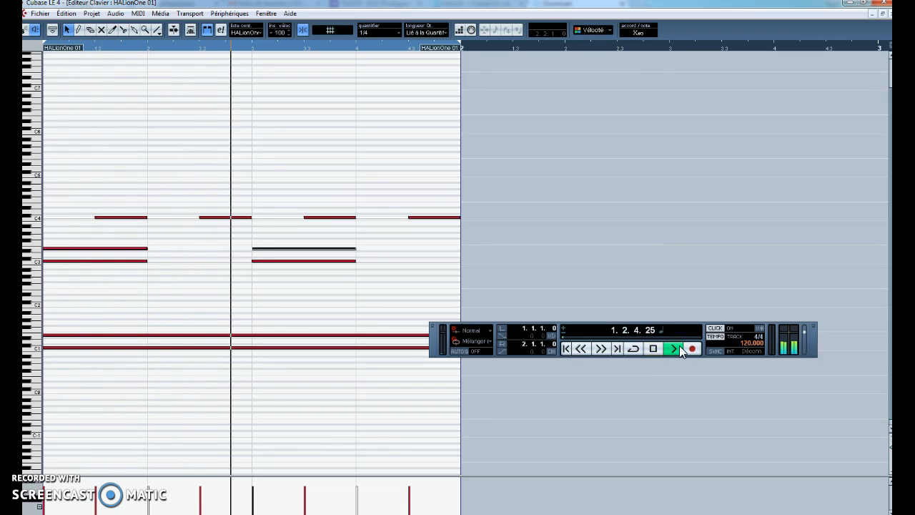
click(653, 348)
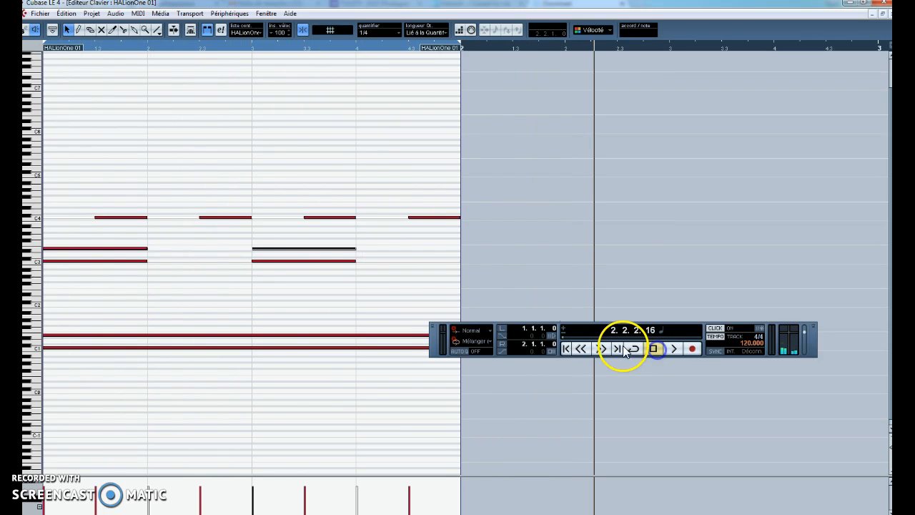
Fill the bar with four consecutive quarter notes on G3, above the E3 notes
click(40, 264)
click(37, 264)
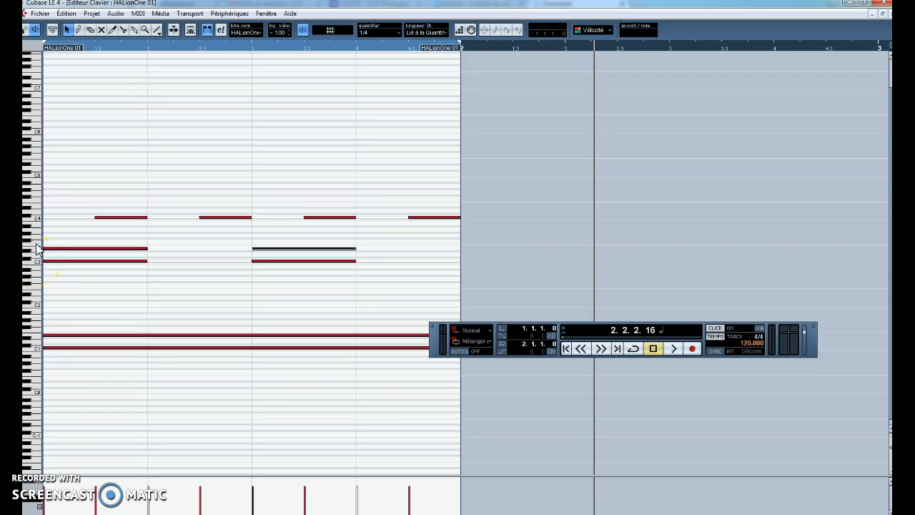
click(50, 240)
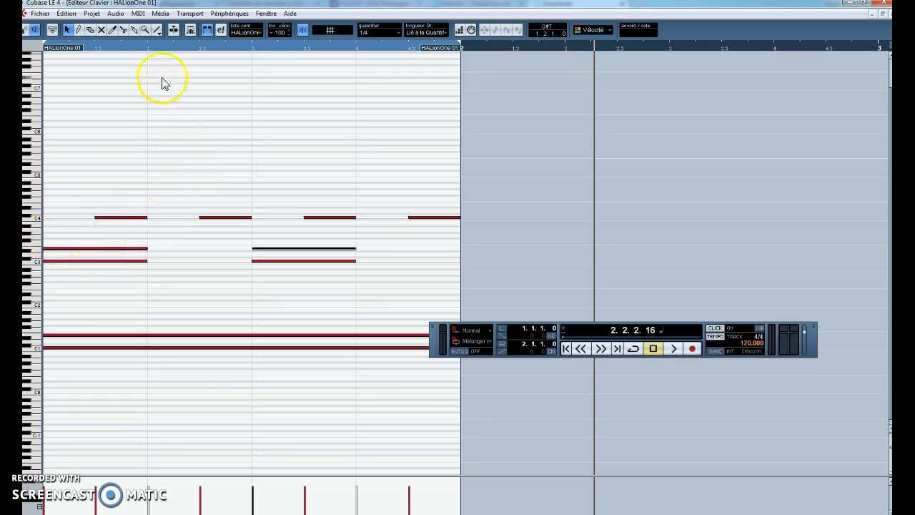
click(78, 30)
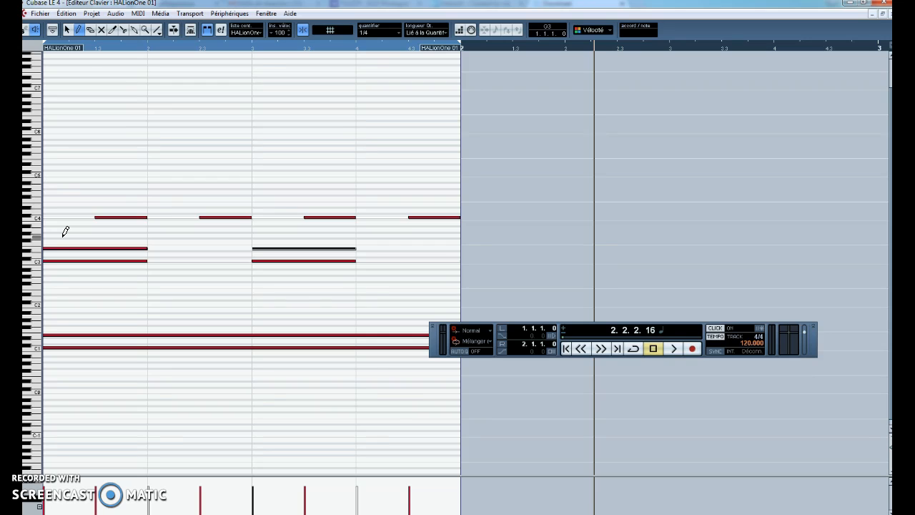
click(63, 235)
click(176, 236)
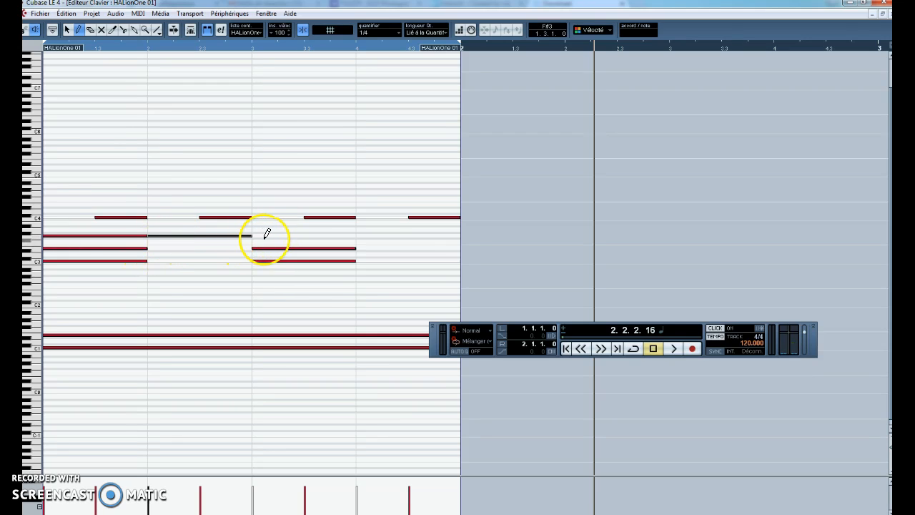
click(272, 236)
click(383, 235)
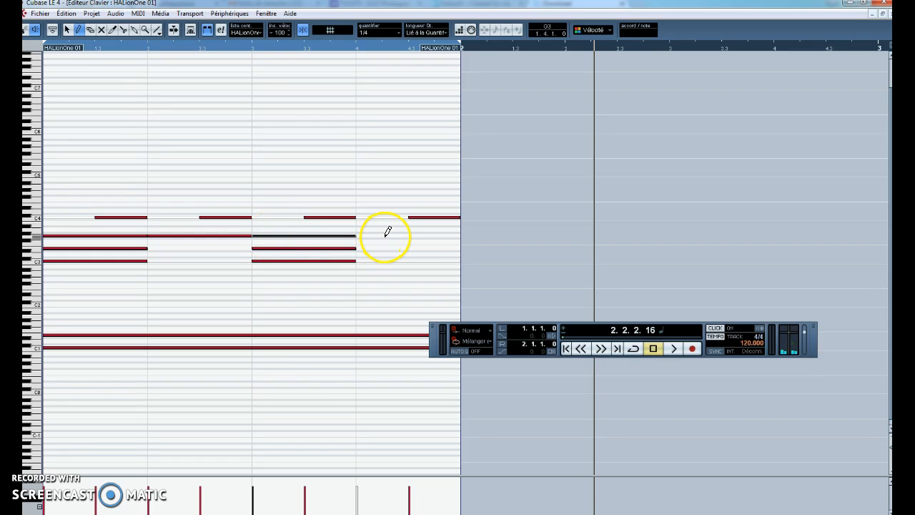
Mute the second and fourth quarter notes on G3
click(101, 29)
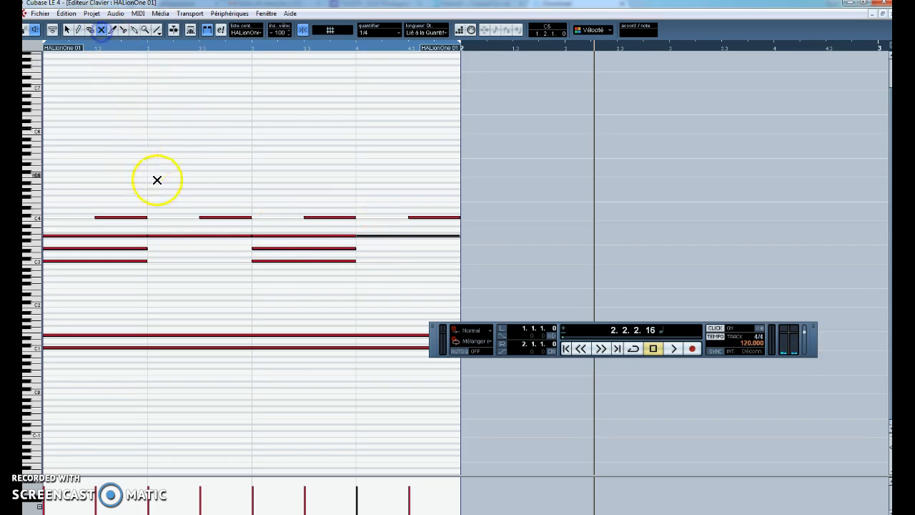
click(182, 236)
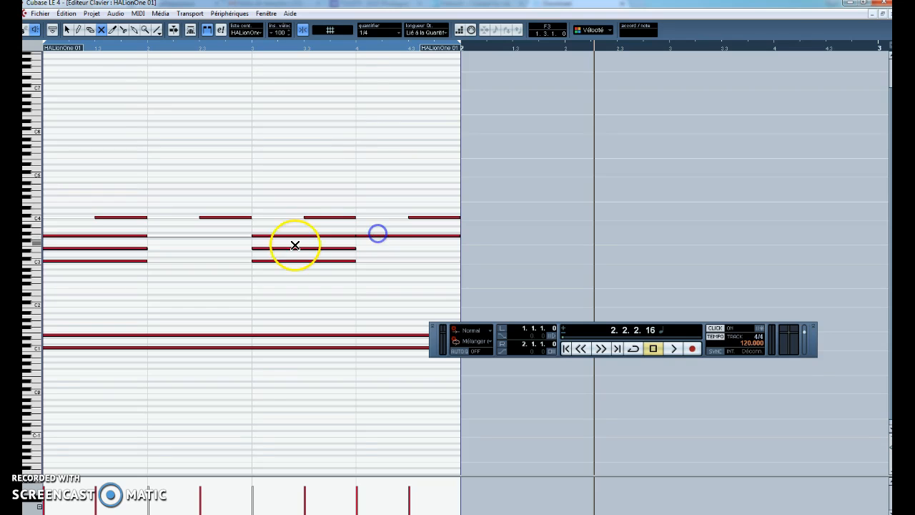
click(384, 236)
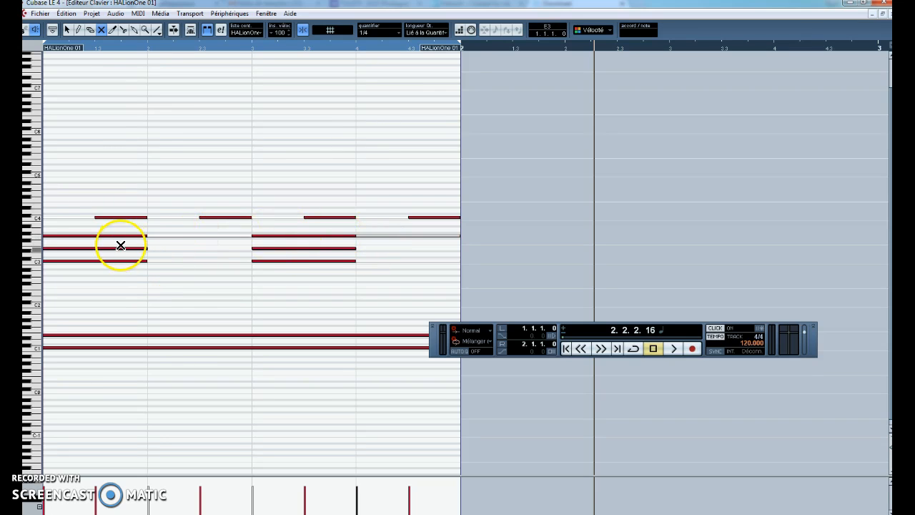
Return to the start, play the part with the full C3, E3 and G3 chords, and stop playback
click(565, 348)
click(680, 346)
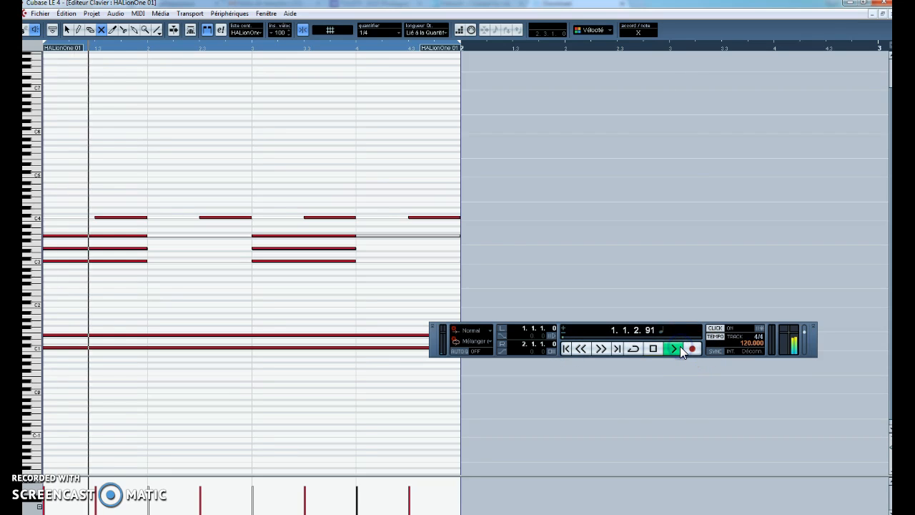
click(656, 351)
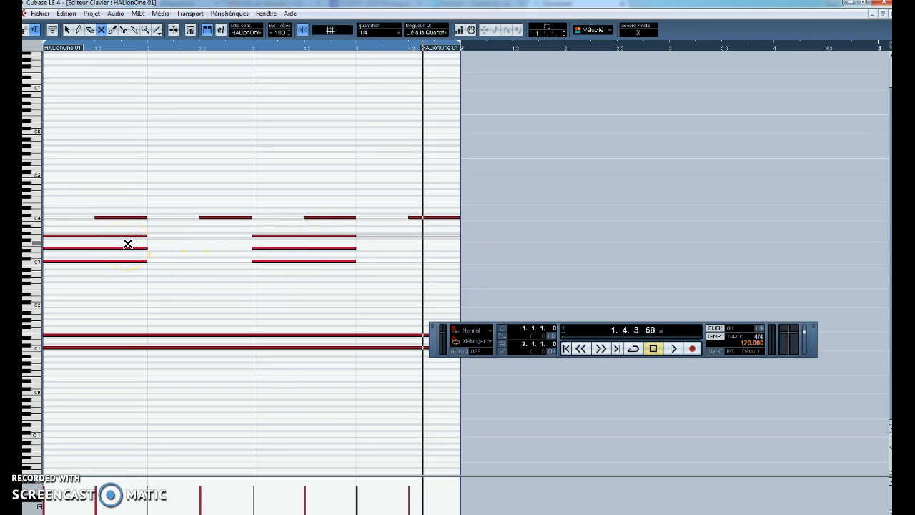
Set the quantize value to 1/2 and split the C1 and E1 whole notes at 1.3.1.0
click(102, 29)
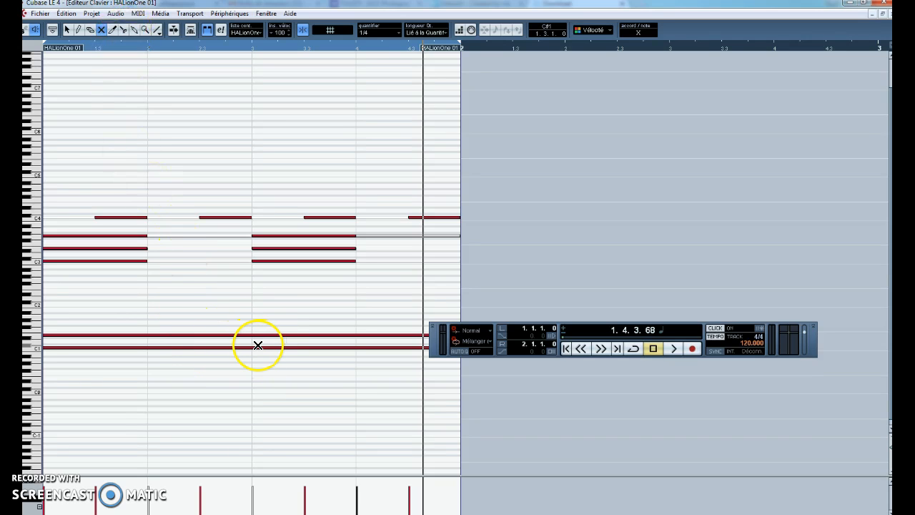
click(398, 32)
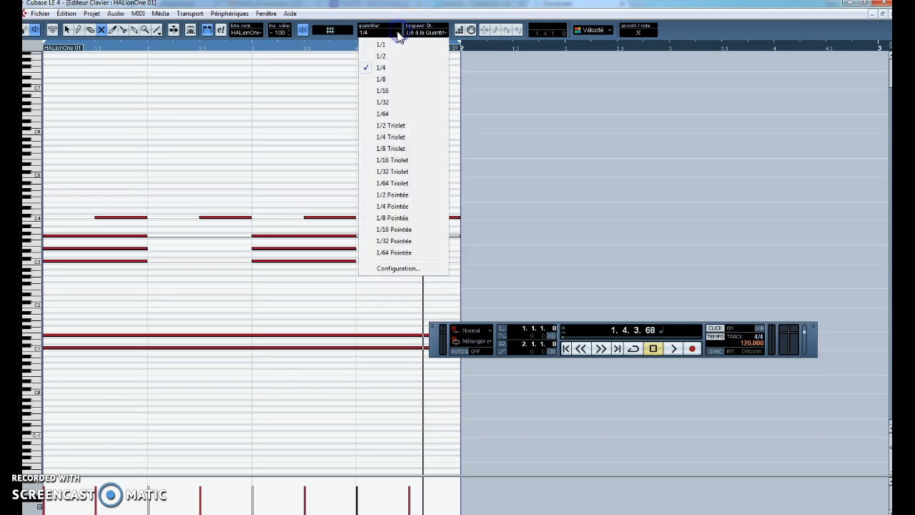
click(384, 55)
click(123, 29)
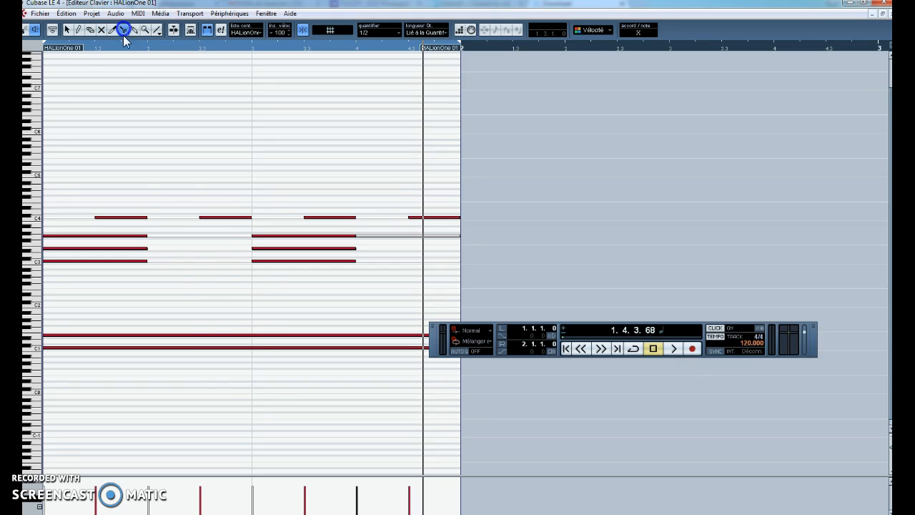
click(253, 348)
click(253, 336)
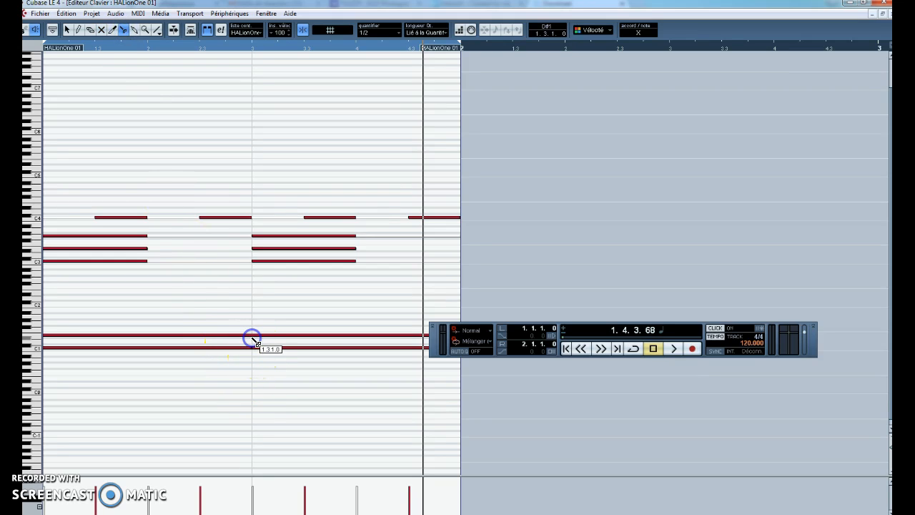
click(254, 336)
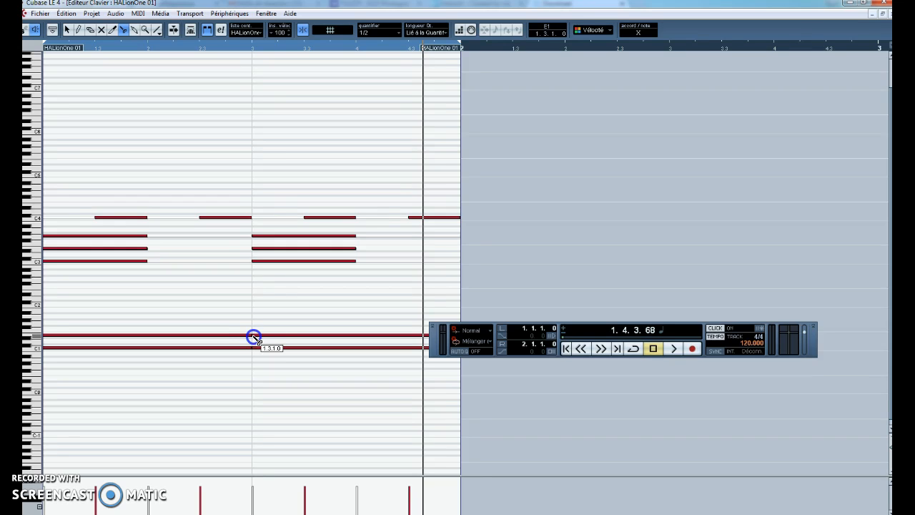